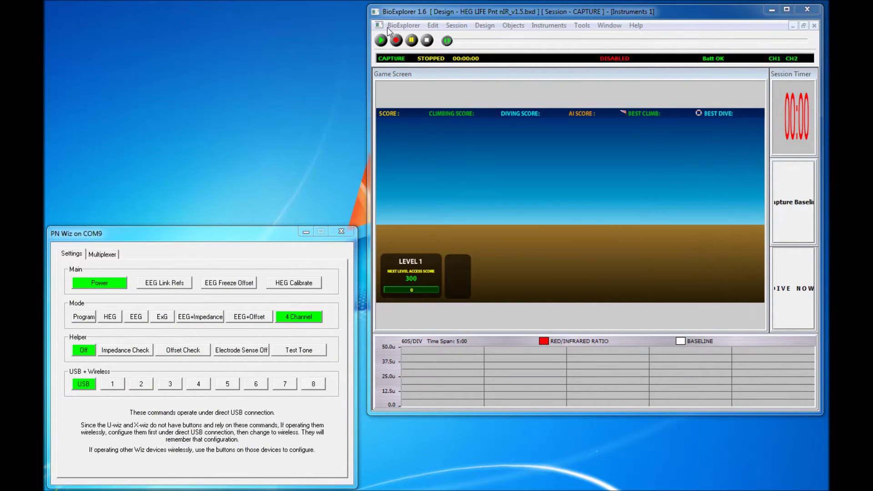
# Step: Open Device Properties for the PN Wiz on COM9 at its PN Wiz firmware page
pyautogui.click(403, 25)
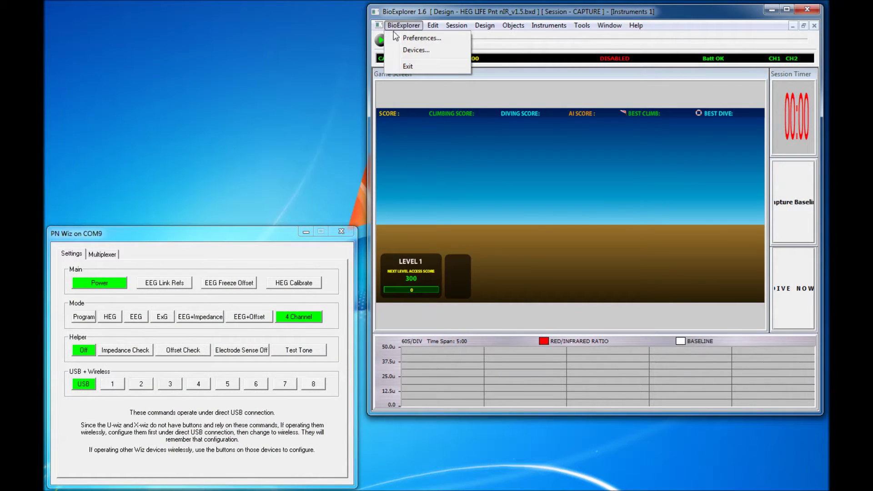
pyautogui.click(391, 52)
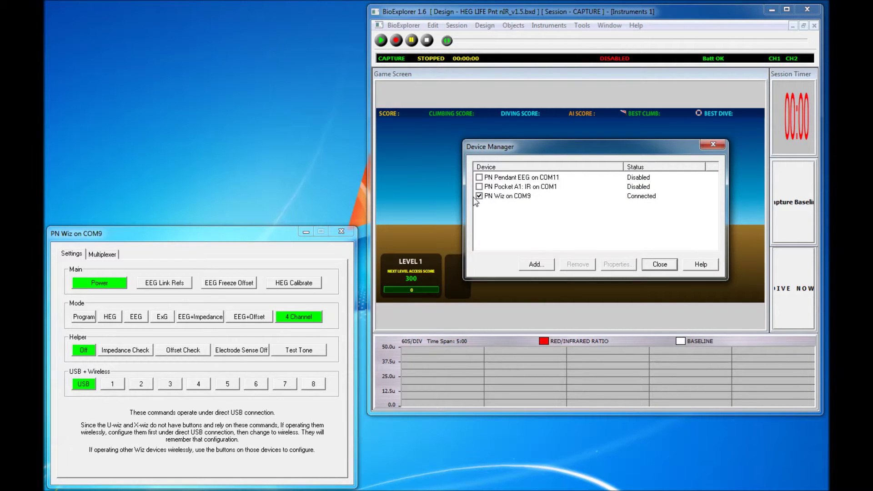
pyautogui.doubleClick(532, 198)
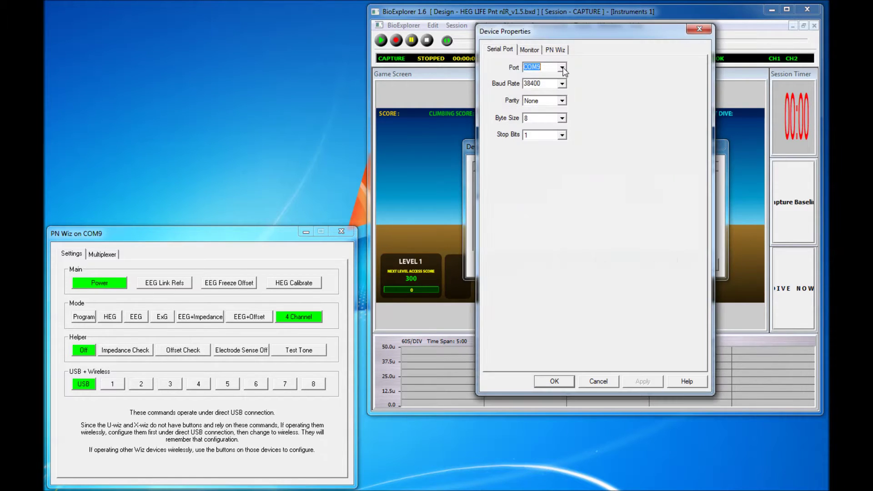
pyautogui.click(562, 67)
pyautogui.click(563, 68)
pyautogui.click(556, 50)
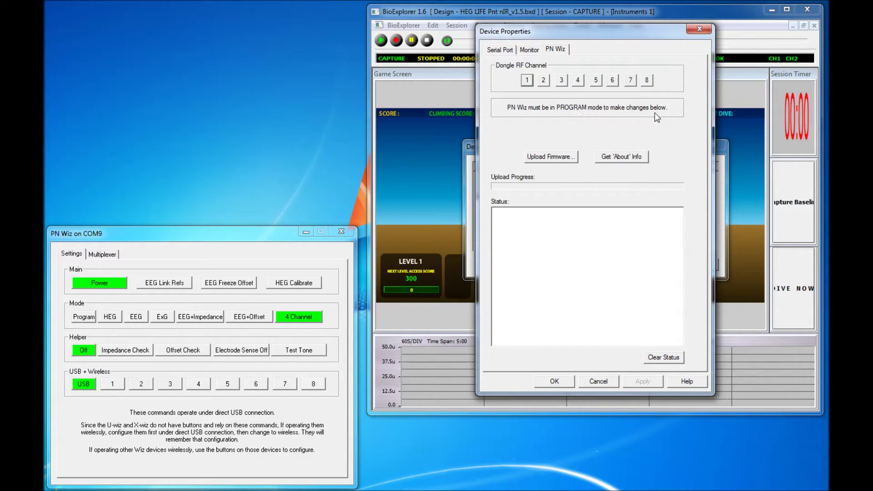
# Step: Put the Wiz in Program mode and read its About info showing firmware Qwz08x
pyautogui.click(84, 317)
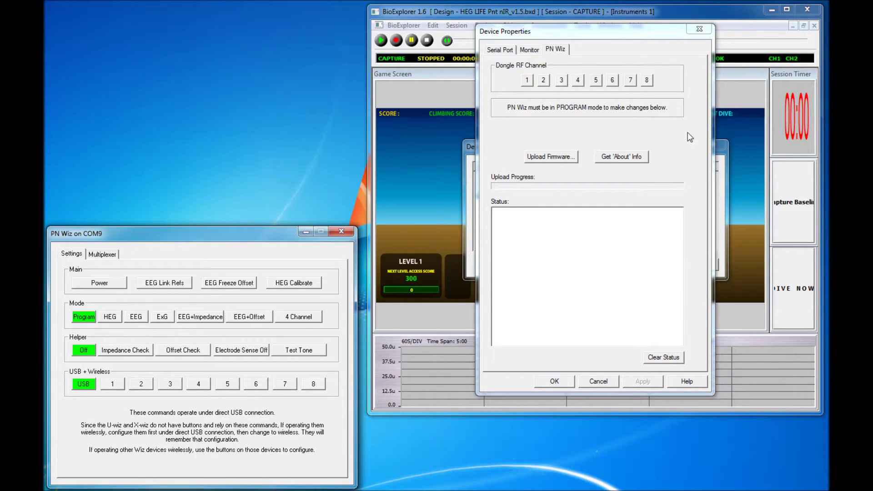
pyautogui.click(644, 163)
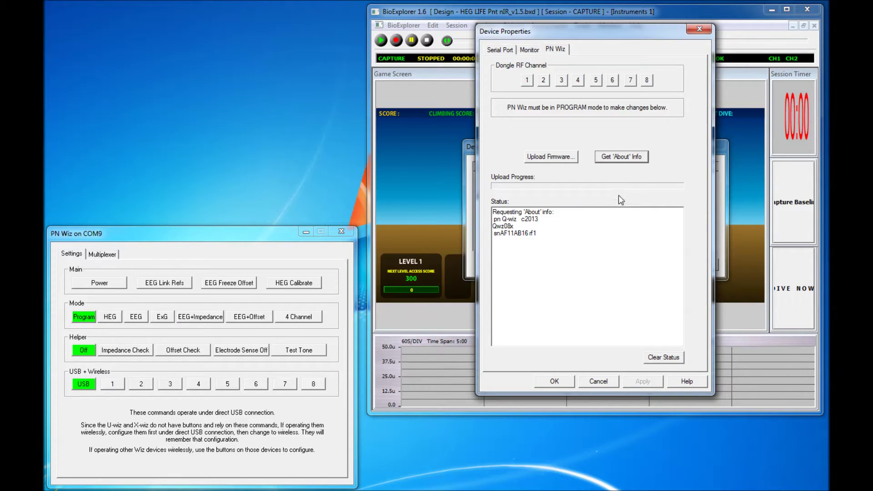
pyautogui.moveTo(520, 226); pyautogui.dragTo(486, 226)
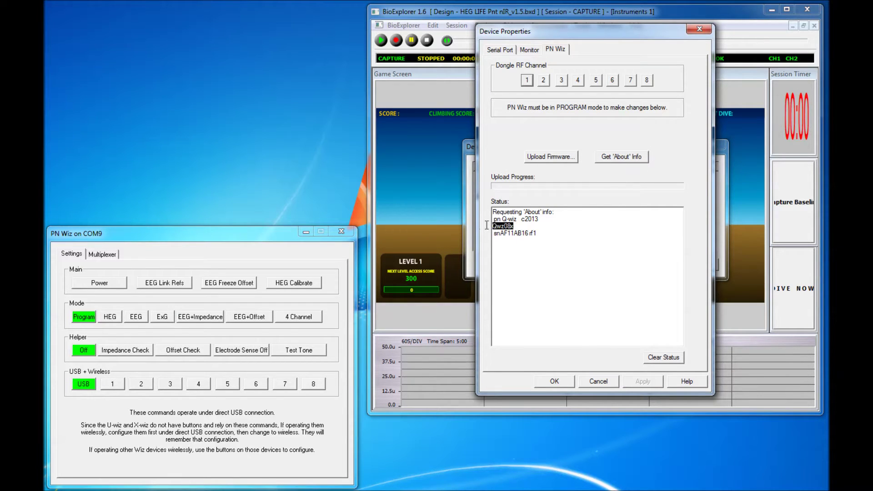
pyautogui.click(558, 236)
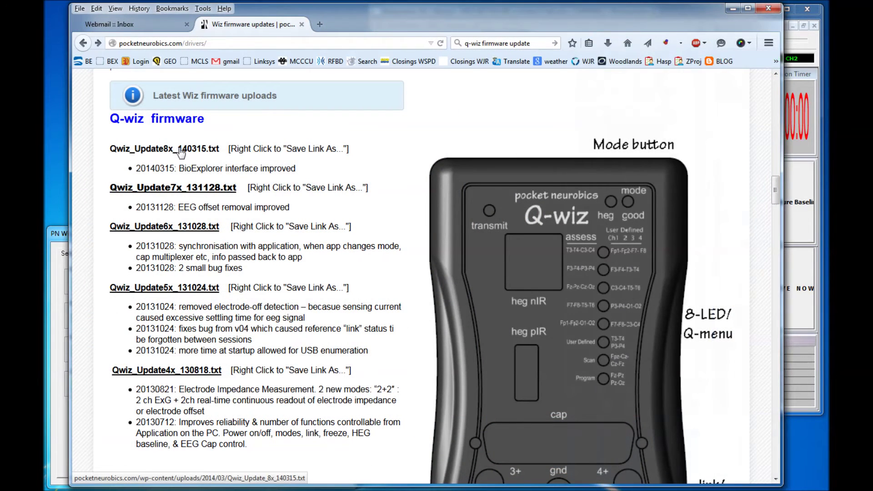
# Step: Save the Qwiz_Update_8x_140315 firmware link to Downloads and return to BioExplorer
pyautogui.rightClick(181, 152)
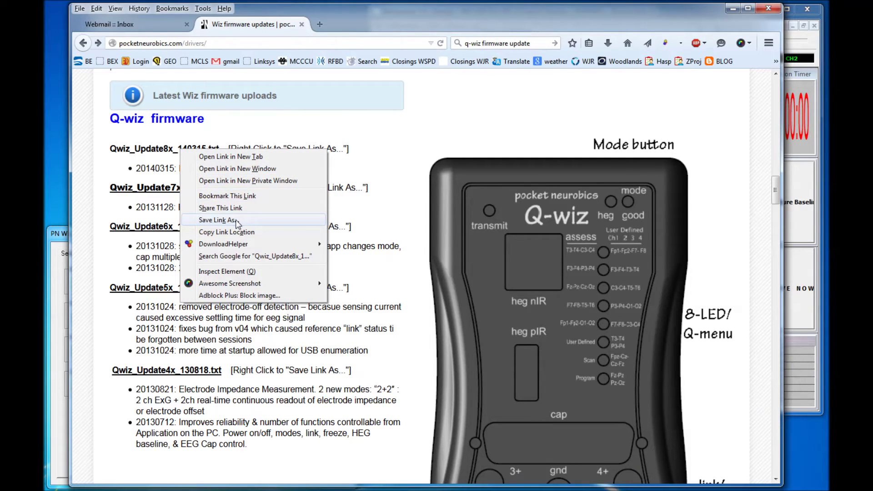
pyautogui.click(218, 220)
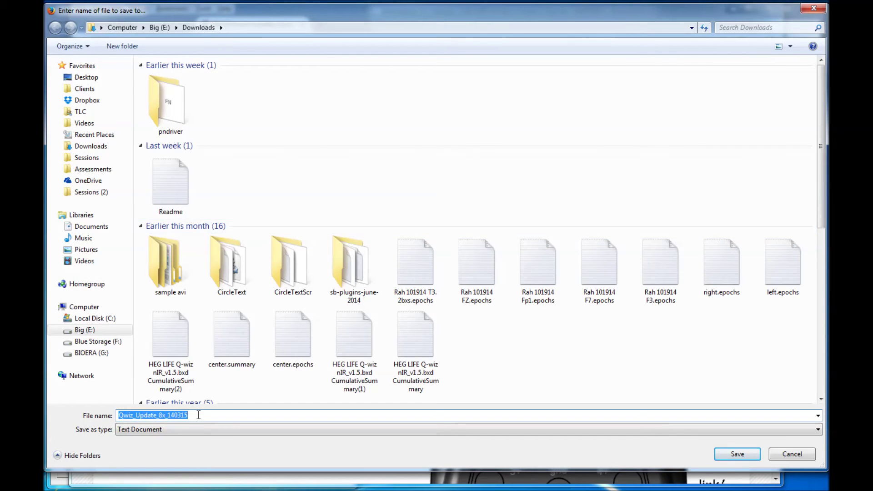
pyautogui.click(736, 453)
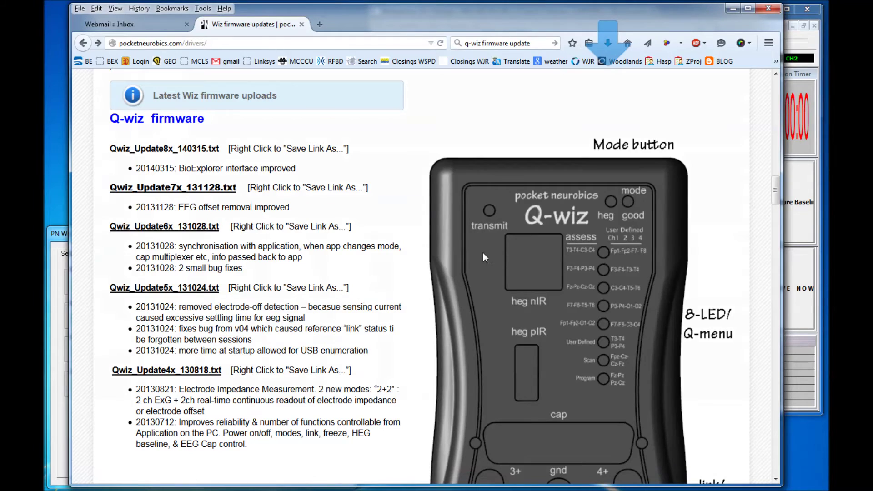
pyautogui.hotkey('alt', 'Tab')
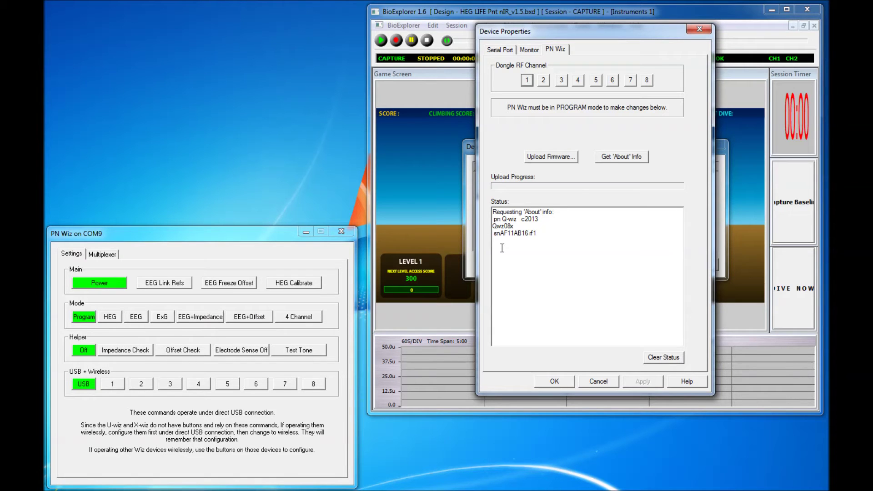
# Step: Upload Qwiz_Update_8x_140315.txt from Downloads as the Wiz firmware until SUCCEEDED appears
pyautogui.click(575, 158)
pyautogui.write('qw')
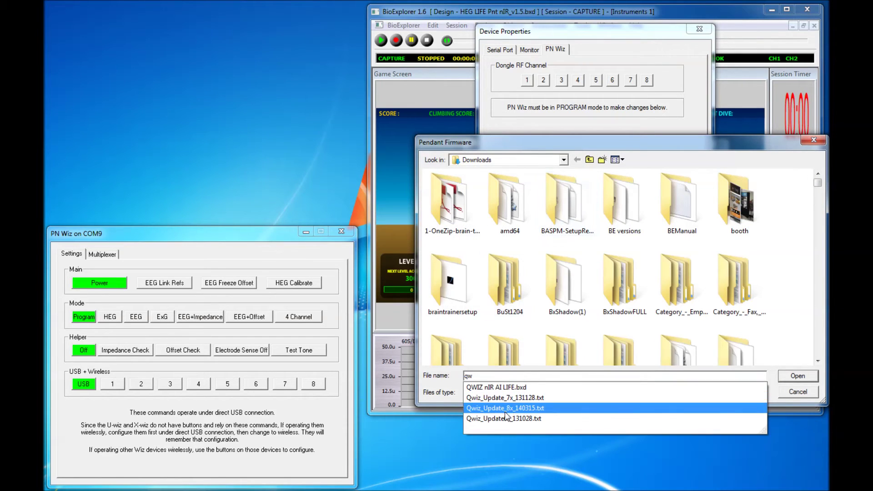
pyautogui.click(549, 409)
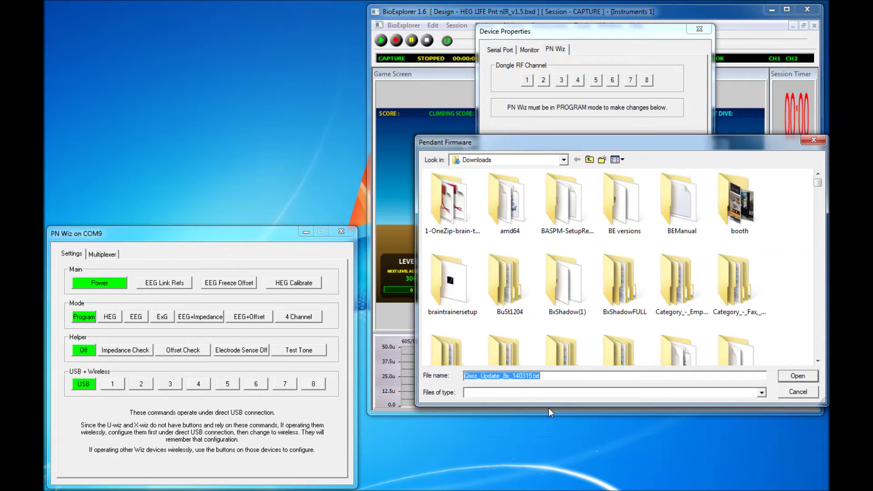
pyautogui.click(797, 376)
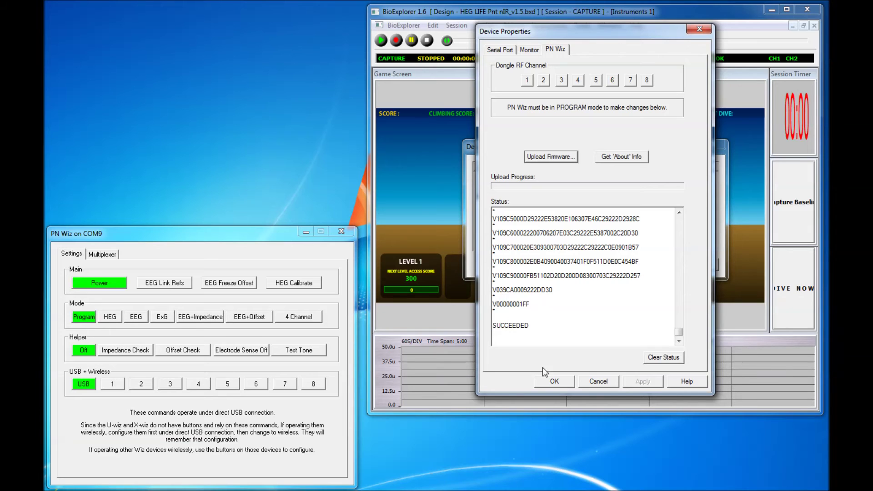
# Step: Close Device Properties with OK and Device Manager with Close
pyautogui.click(555, 380)
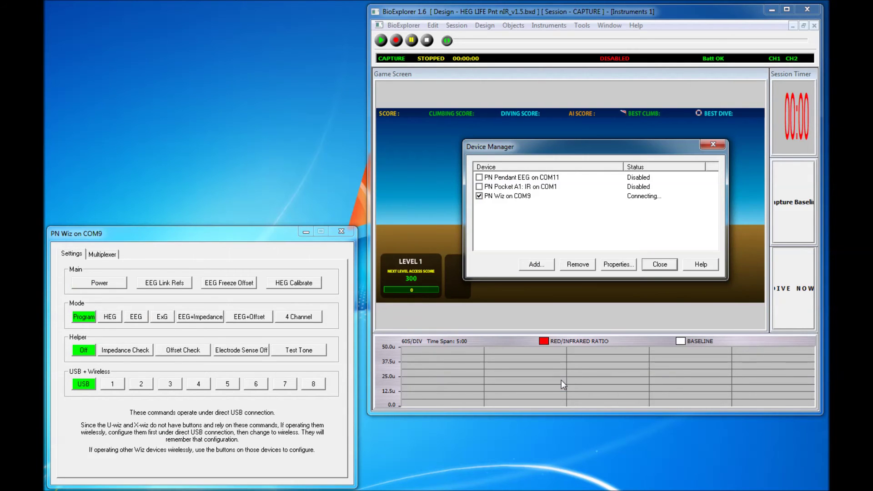
pyautogui.click(656, 265)
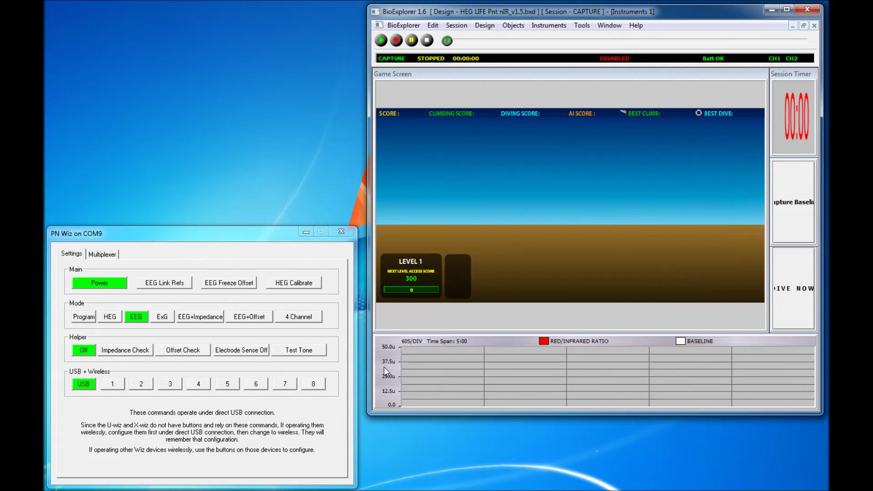